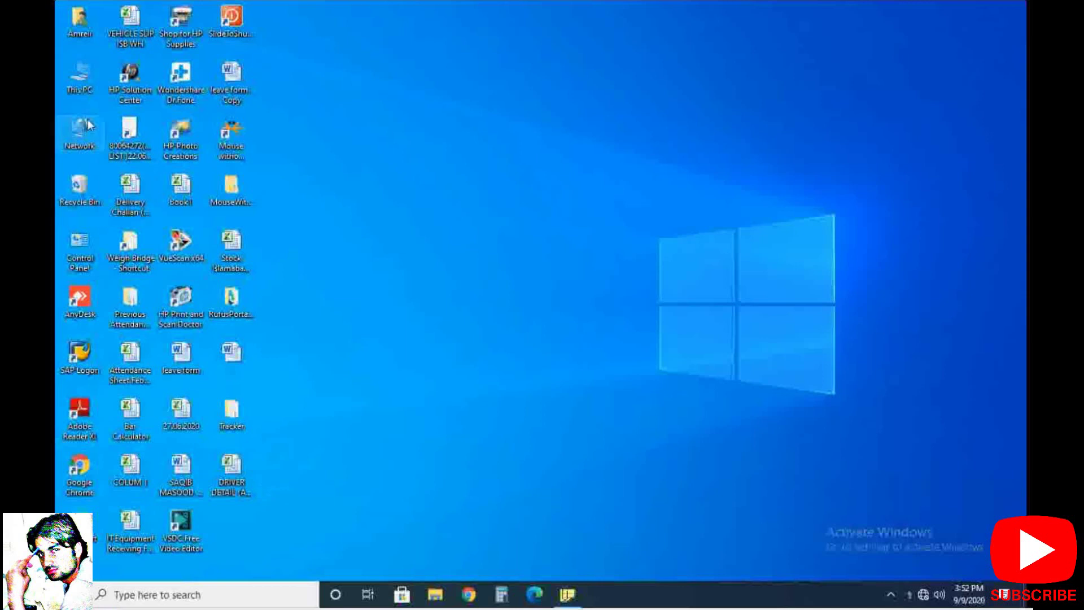
Step: Open Computer Management for this PC and display Disk Management
right_click(76, 88)
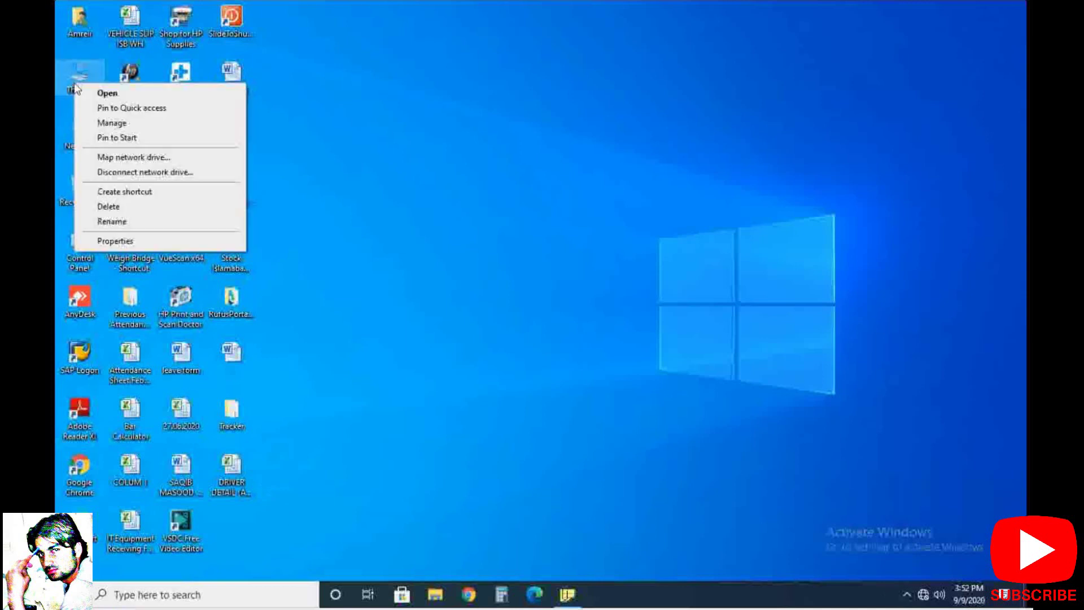
left_click(119, 126)
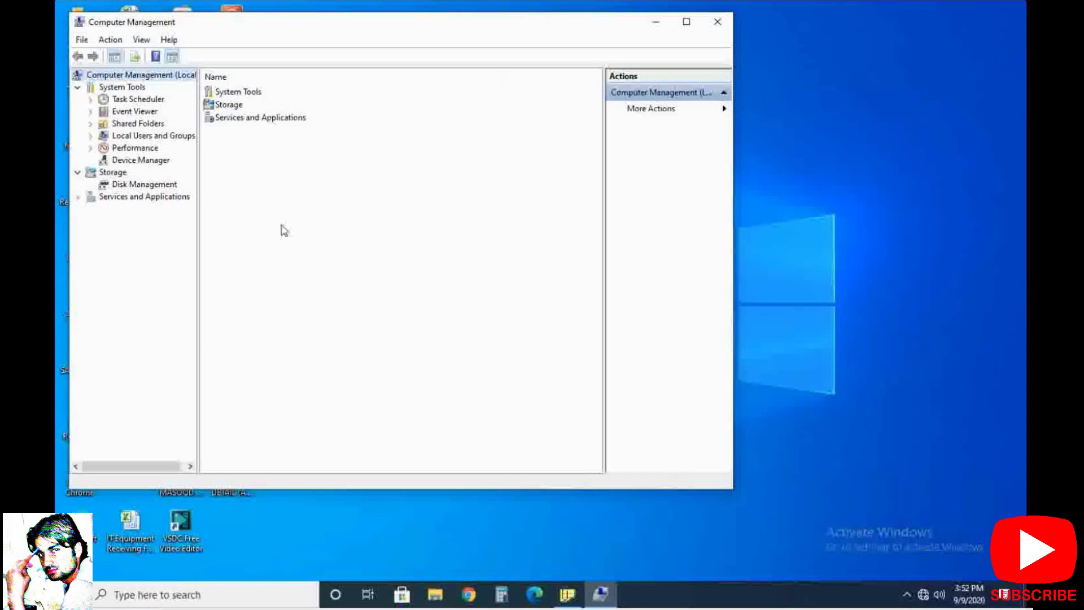
left_click(153, 185)
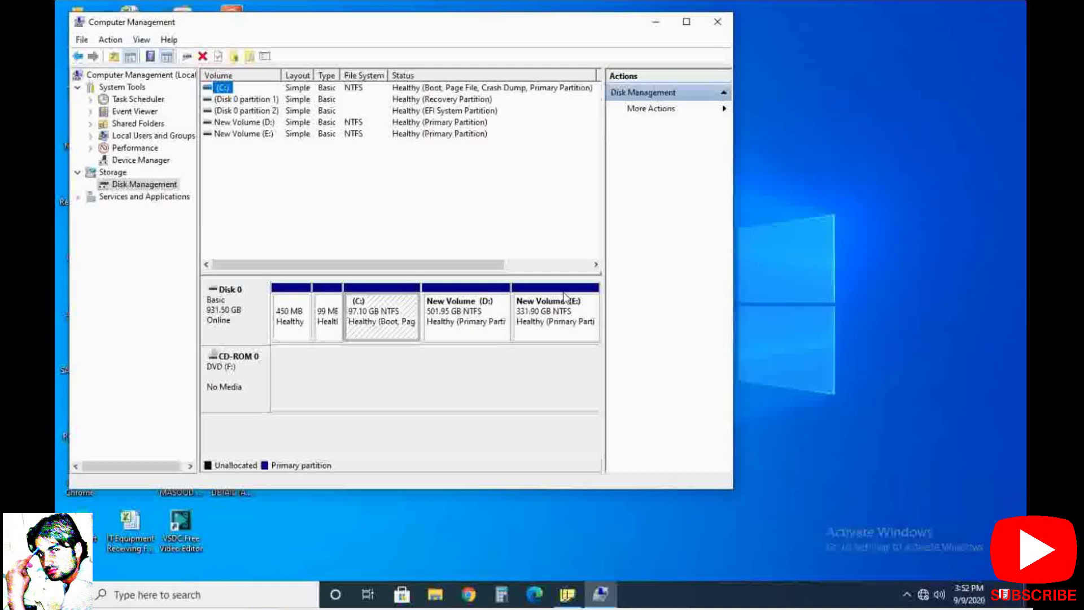
Step: Shrink the New Volume (E:) partition on Disk 0 by 5000 MB
right_click(552, 306)
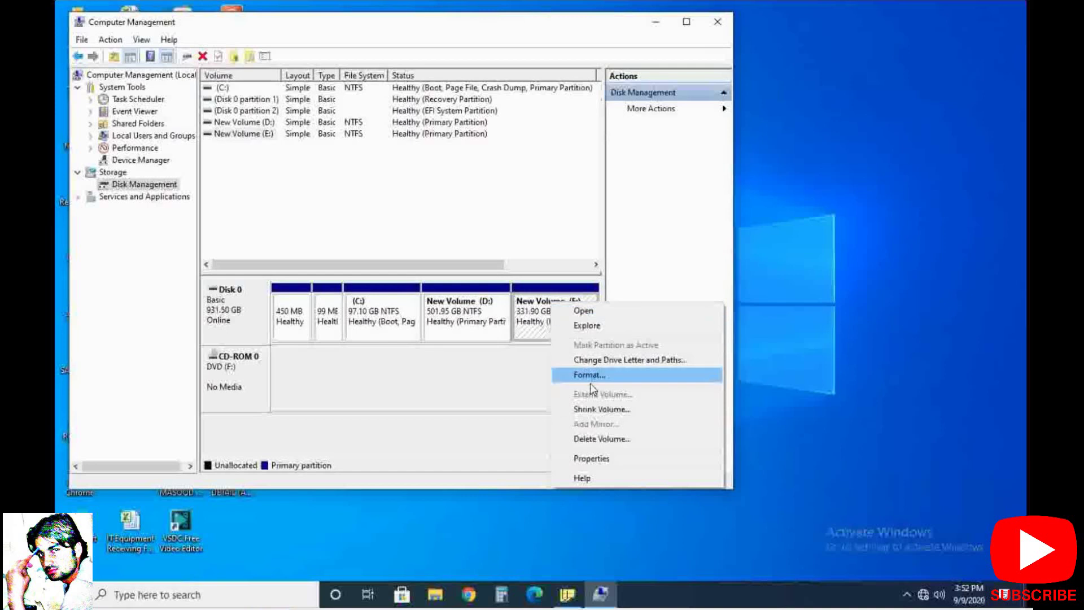
left_click(608, 412)
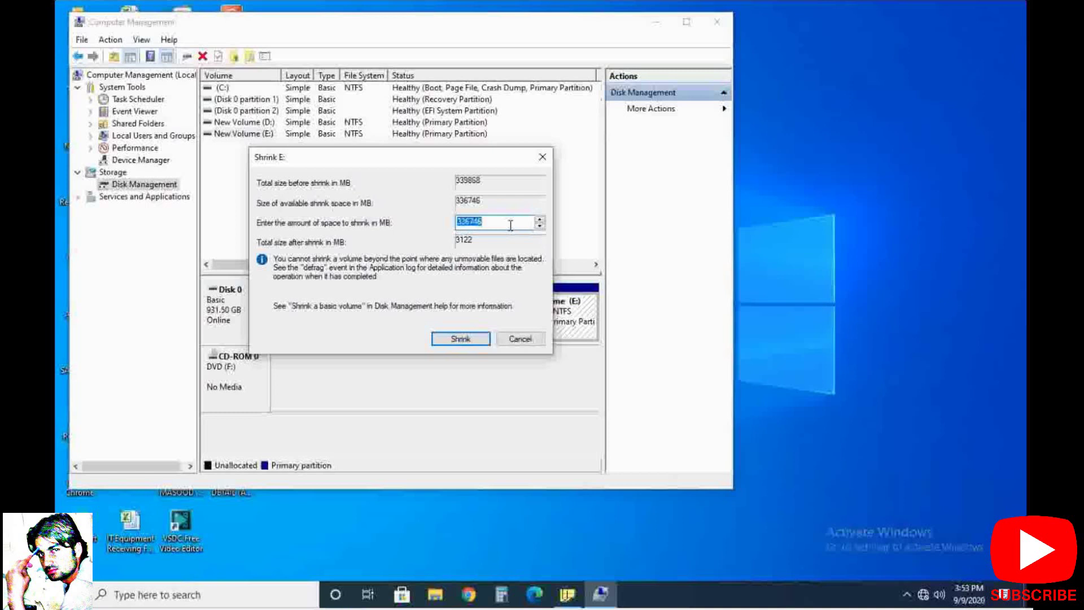
type("50000")
key("BackSpace")
left_click(459, 340)
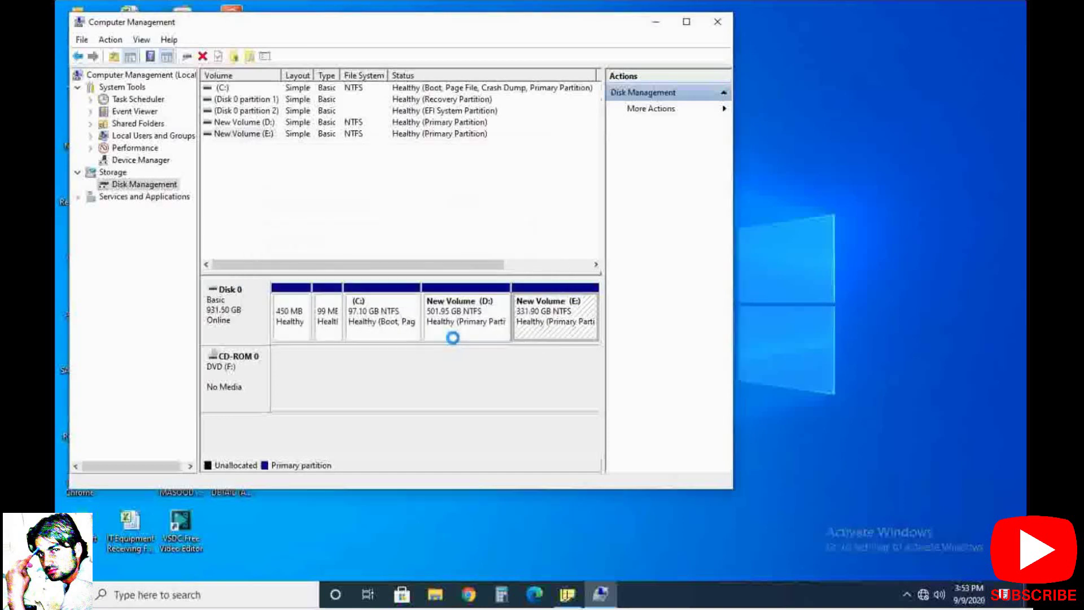
Step: Begin a new simple volume in the unallocated space on Disk 0, using its full size and drive letter G
left_click(578, 319)
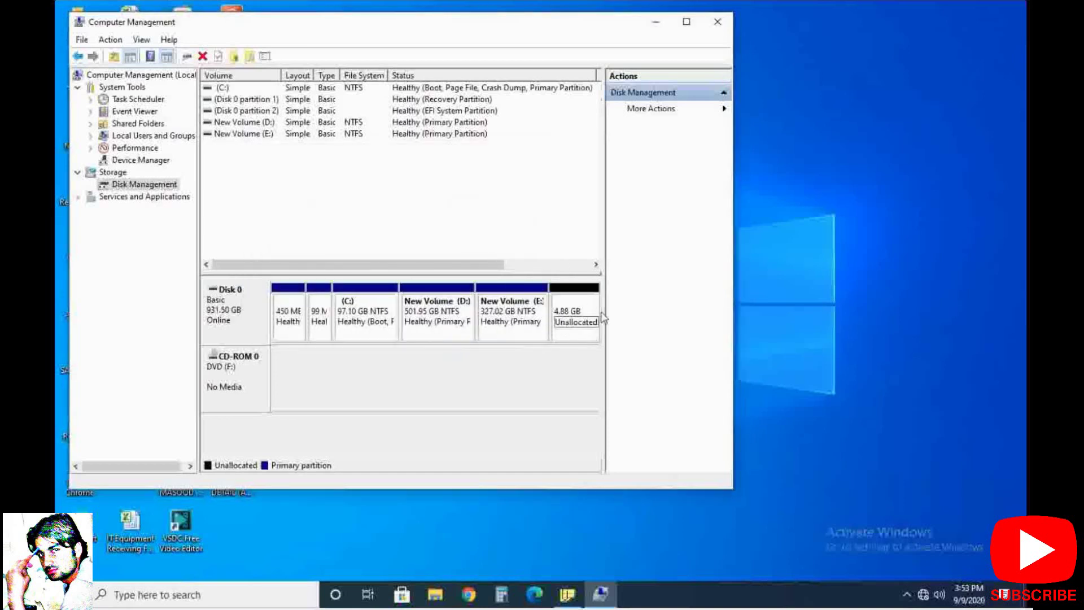
right_click(570, 305)
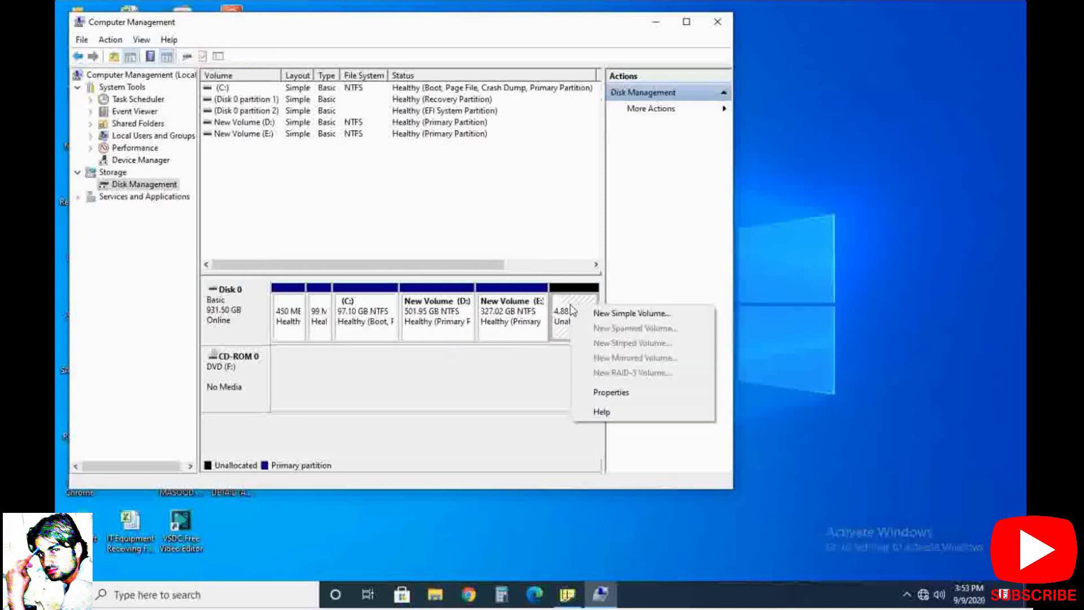
left_click(614, 314)
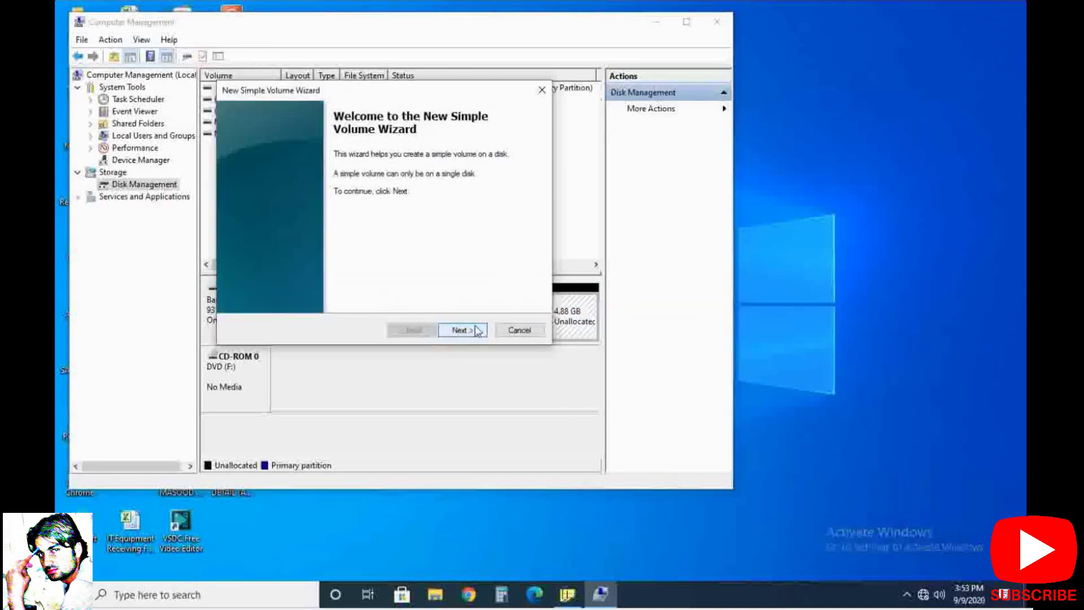
left_click(476, 329)
left_click(469, 330)
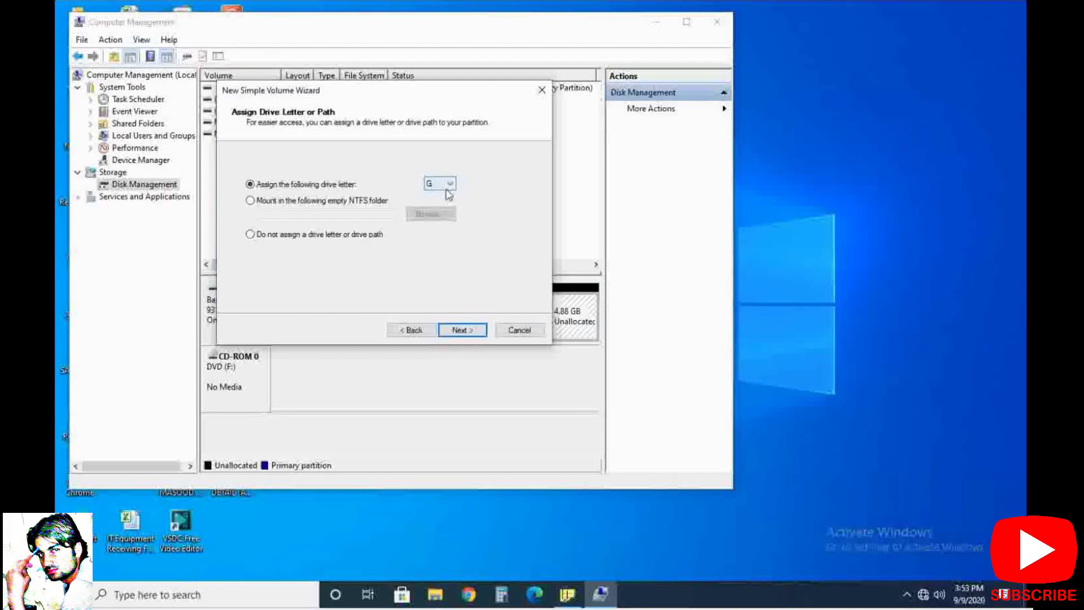
left_click(449, 184)
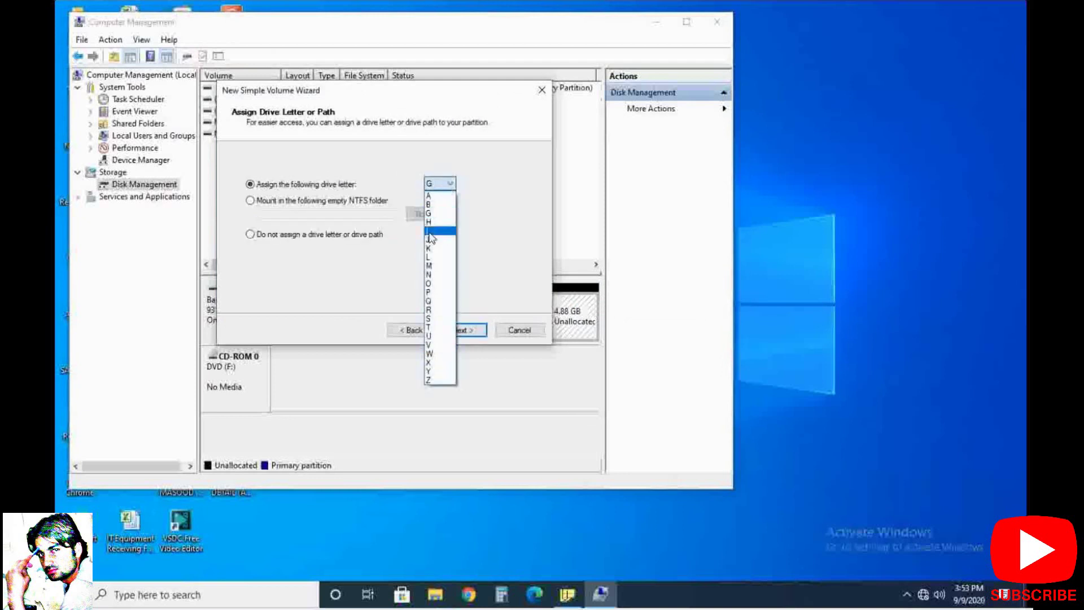
left_click(479, 188)
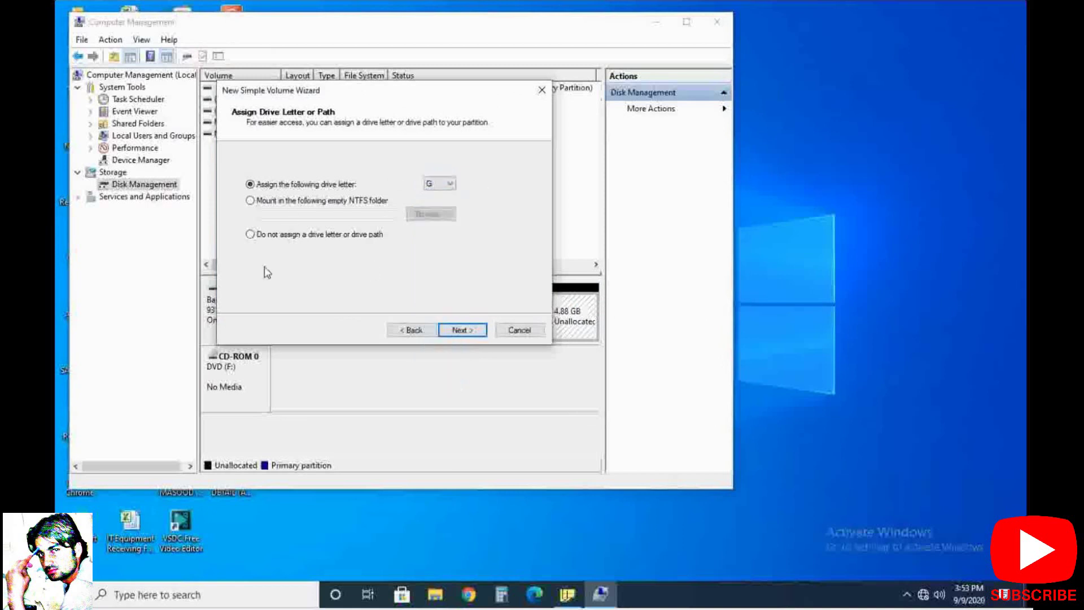
left_click(460, 331)
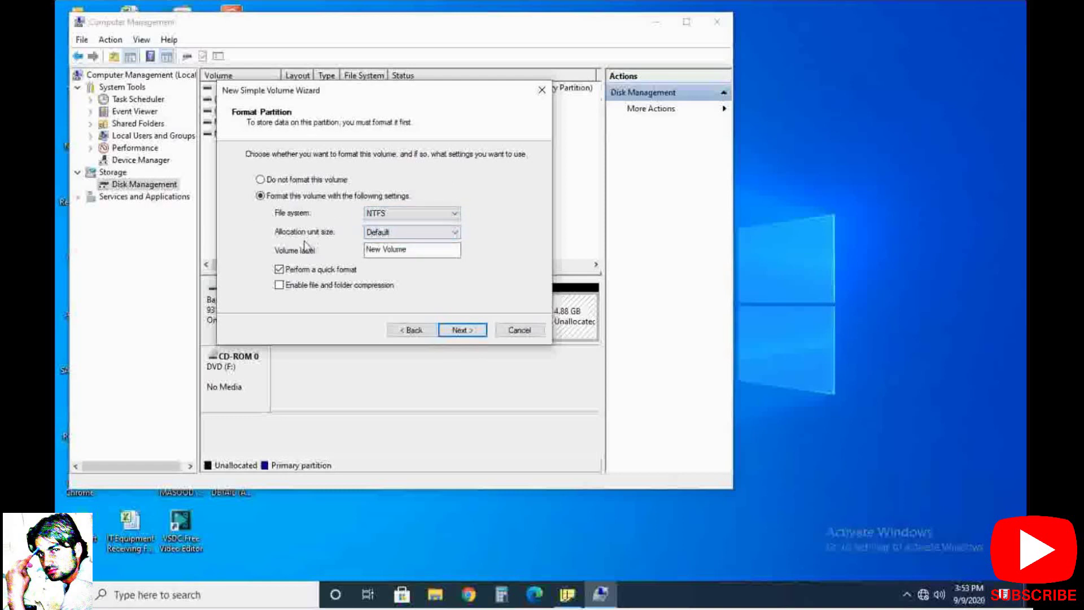
Step: Label the new volume Data, keep NTFS with quick format, and finish creating it
left_click_drag(421, 249, 357, 249)
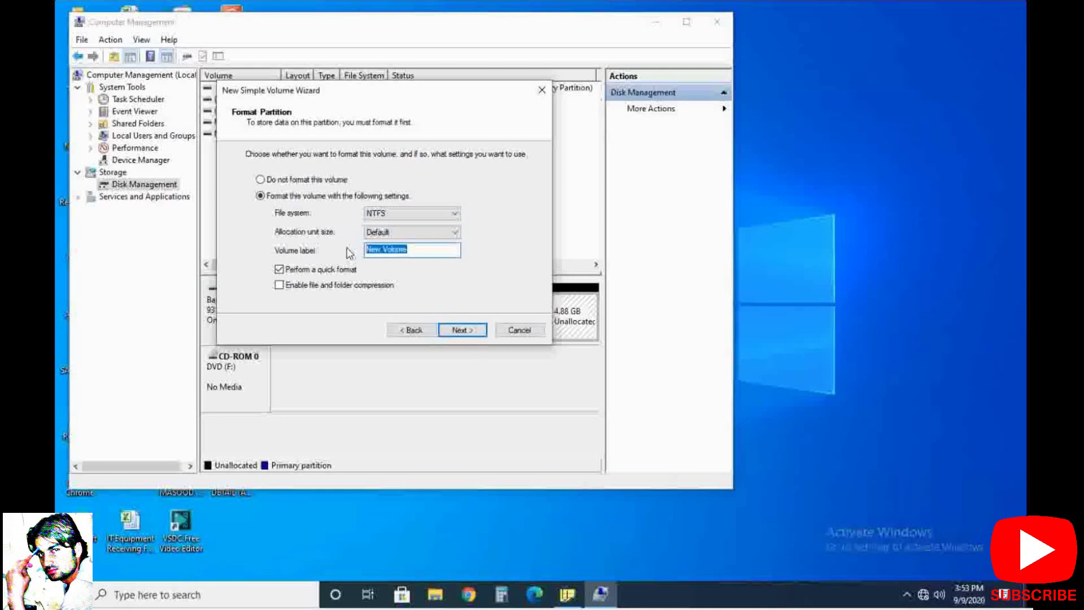
type("dATA")
key("BackSpace")
key("BackSpace")
key("BackSpace")
key("BackSpace")
type("Data")
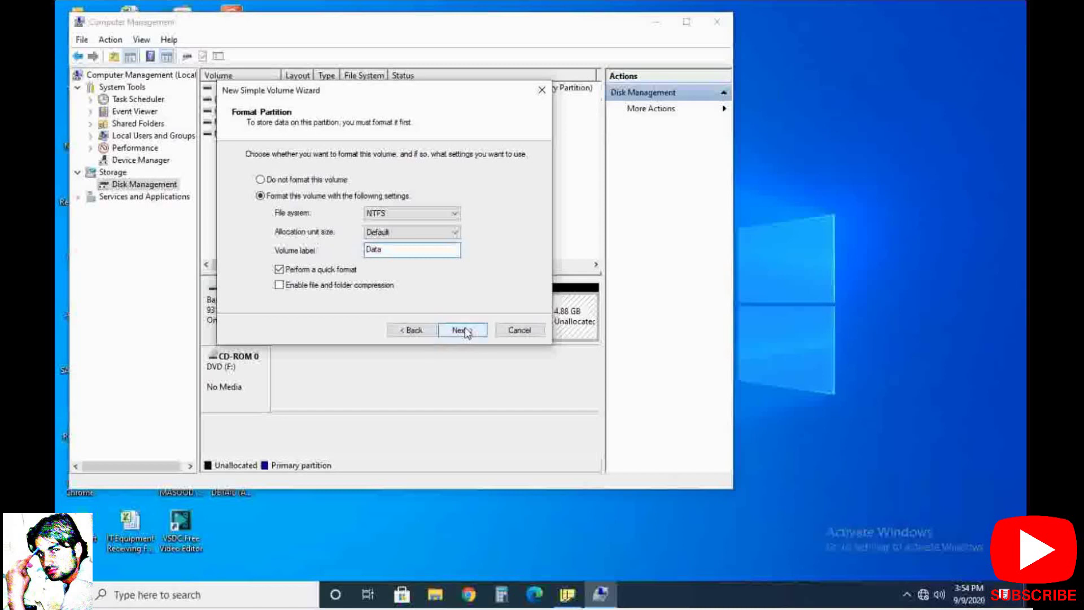
left_click(466, 332)
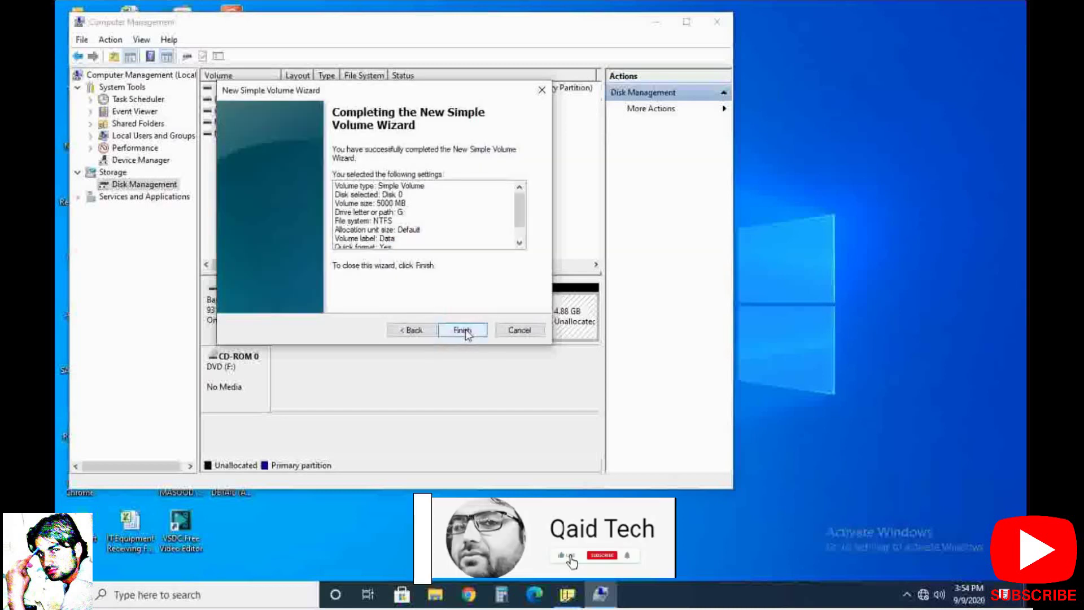
left_click(463, 330)
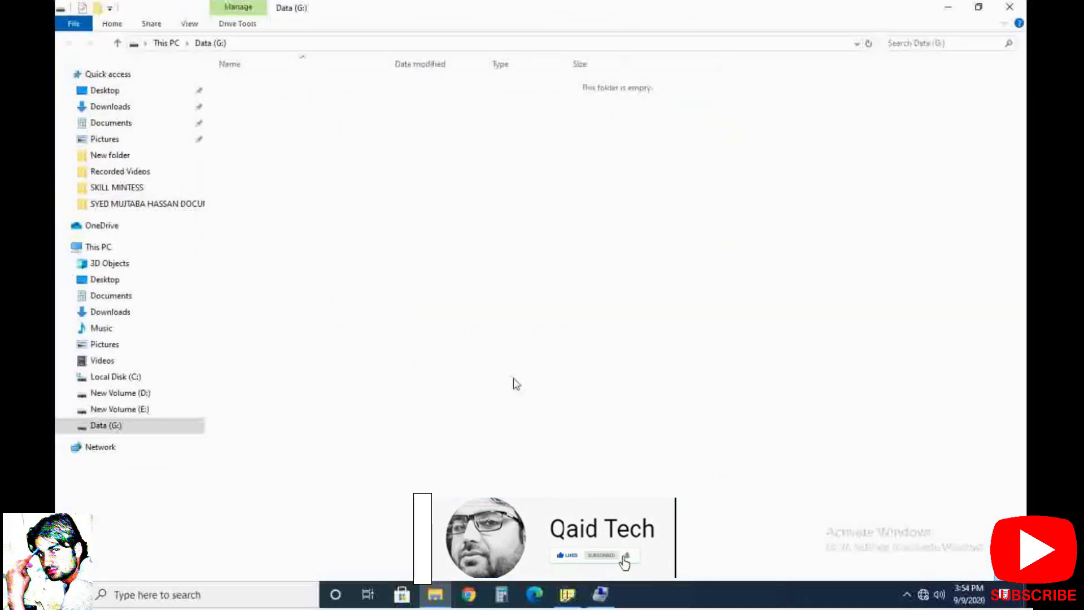
Step: View the new Data (G:) drive in File Explorer, and close both File Explorer and Computer Management
left_click(115, 431)
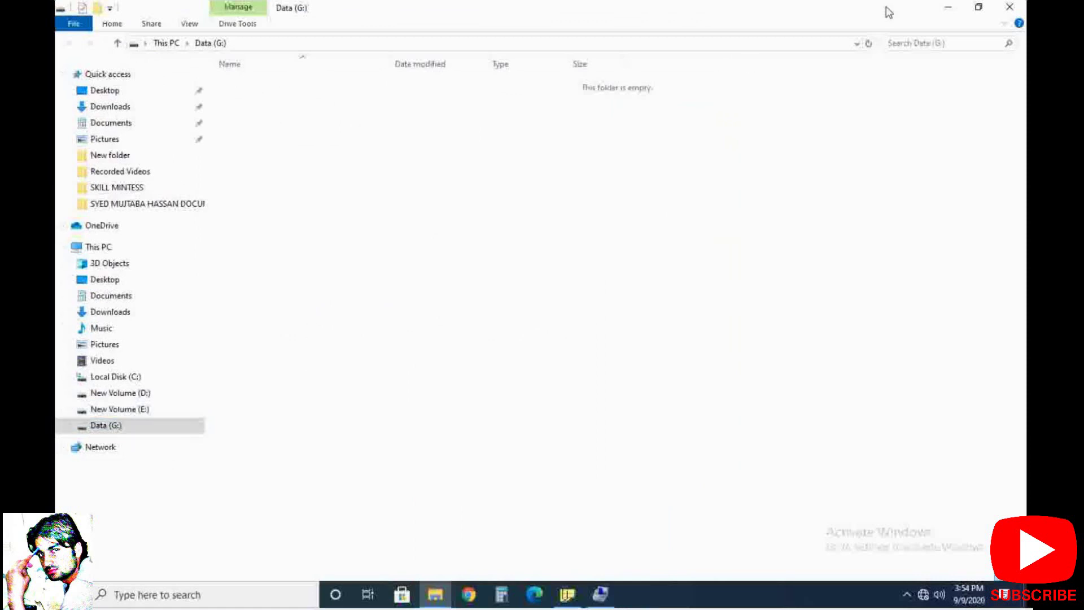
left_click(1009, 7)
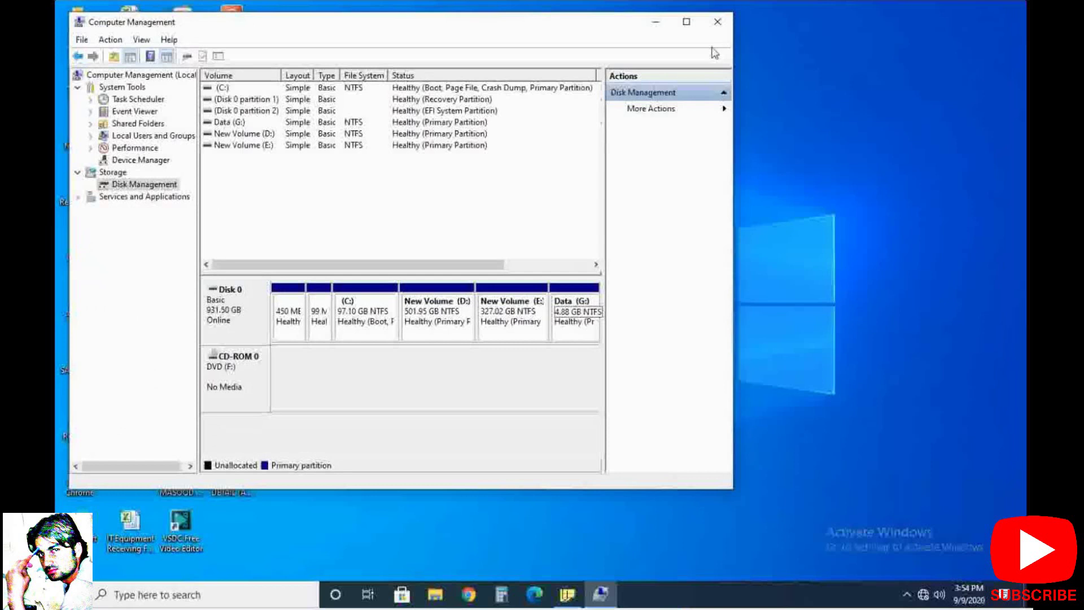
left_click(712, 23)
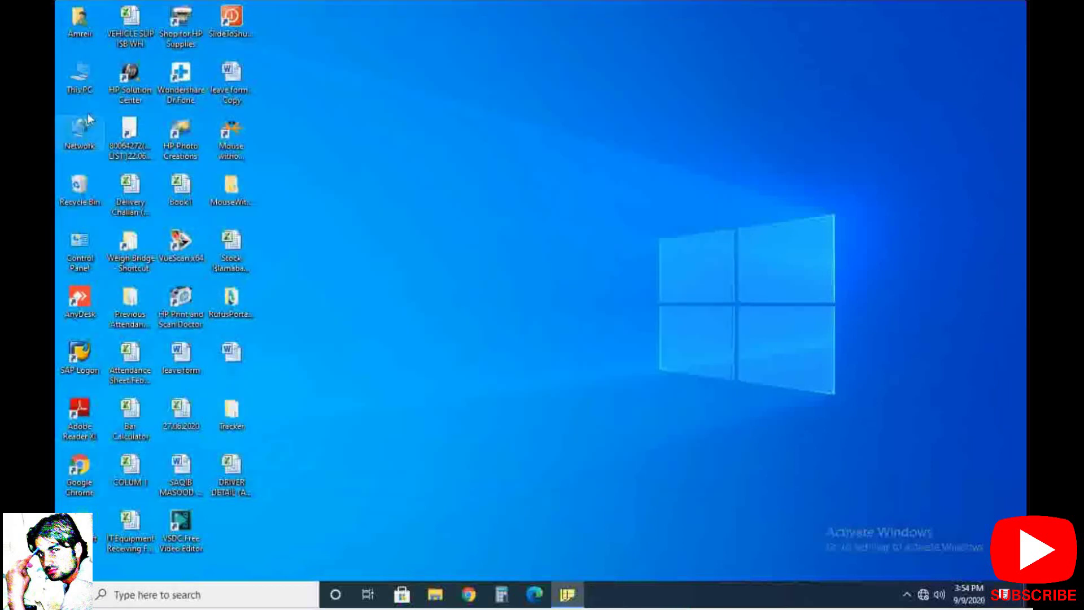
Step: Reopen Computer Management from This PC and return to Disk Management
right_click(77, 84)
key("Escape")
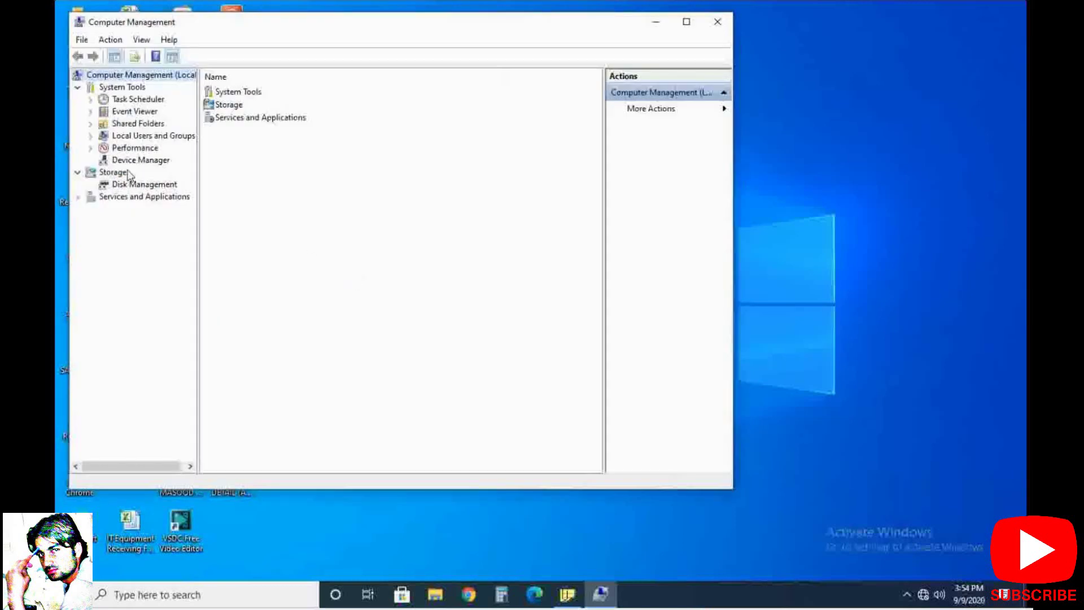
left_click(133, 188)
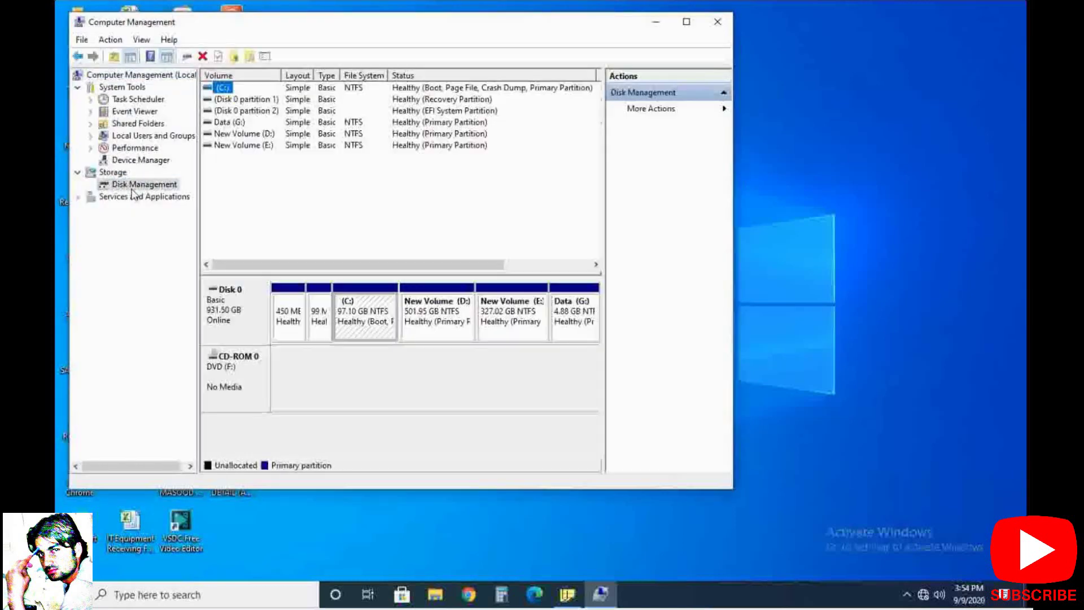
Step: Delete the Data (G:) volume from Disk 0 and accept erasing its data
left_click(575, 320)
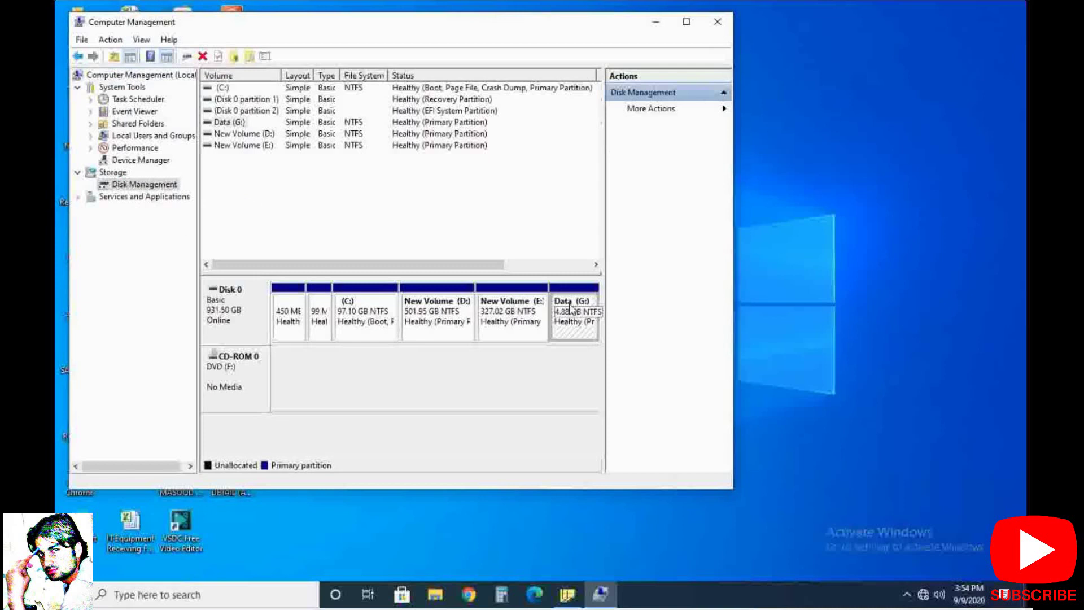
right_click(573, 296)
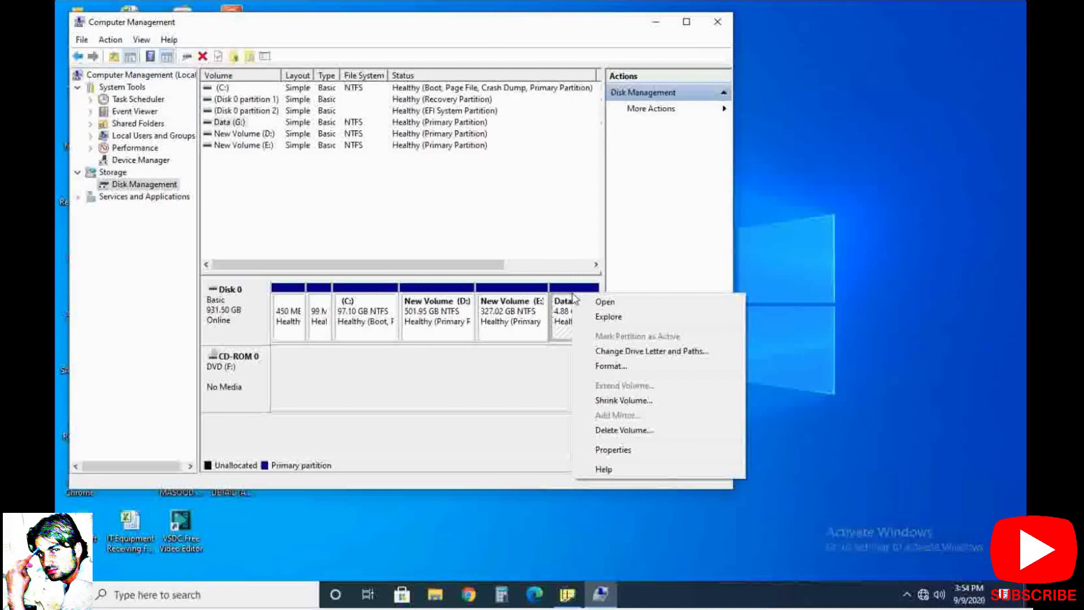
left_click(560, 313)
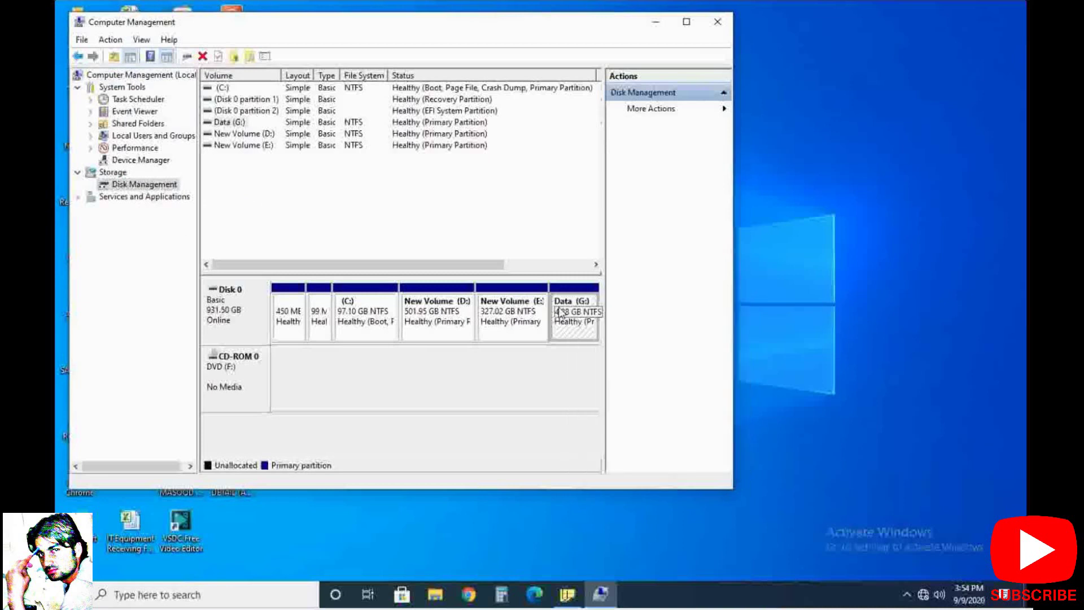
right_click(560, 314)
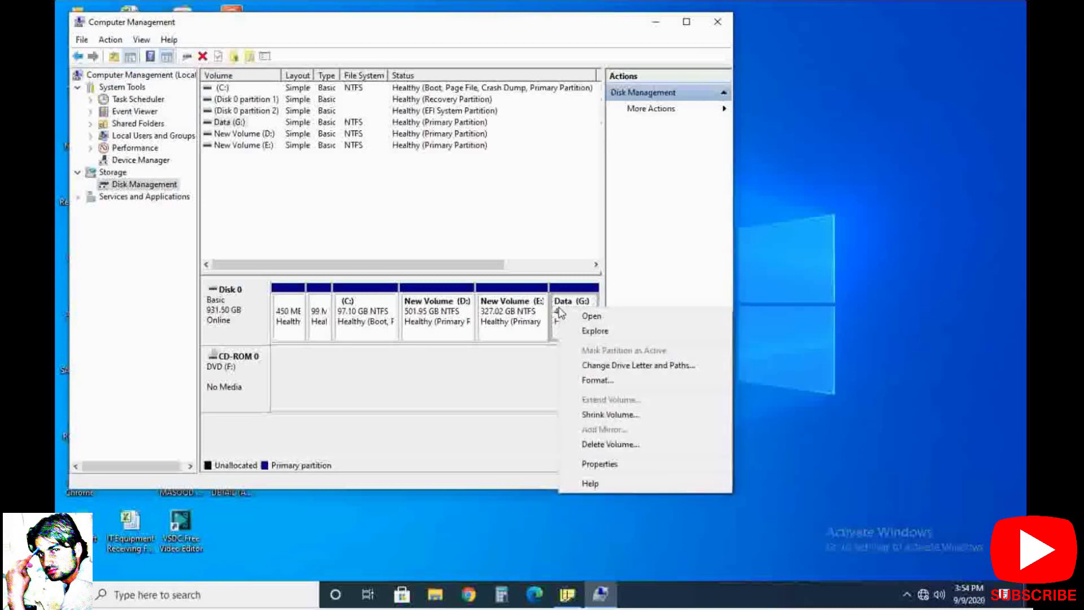
left_click(616, 446)
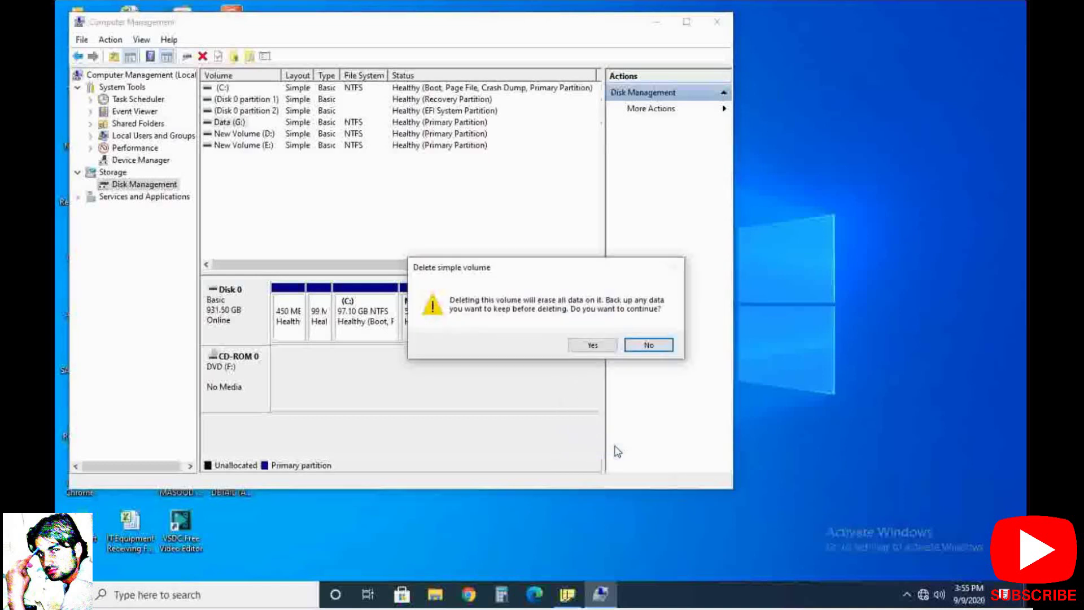
left_click(591, 345)
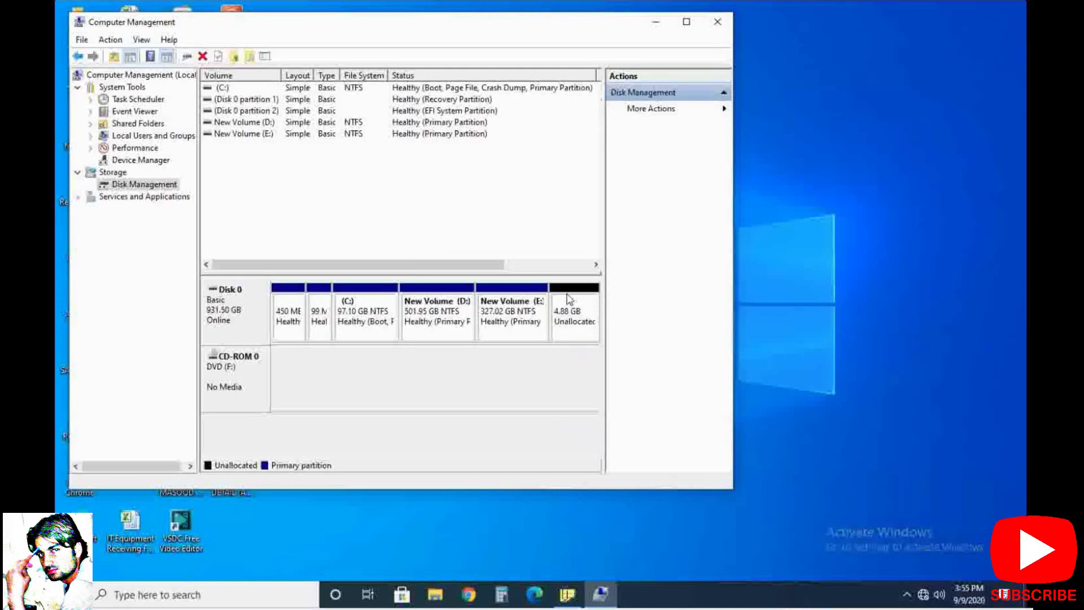
Step: Extend the New Volume (E:) partition with the 5000 MB of unallocated space on Disk 0, and close Computer Management
left_click(583, 322)
left_click(517, 314)
right_click(518, 313)
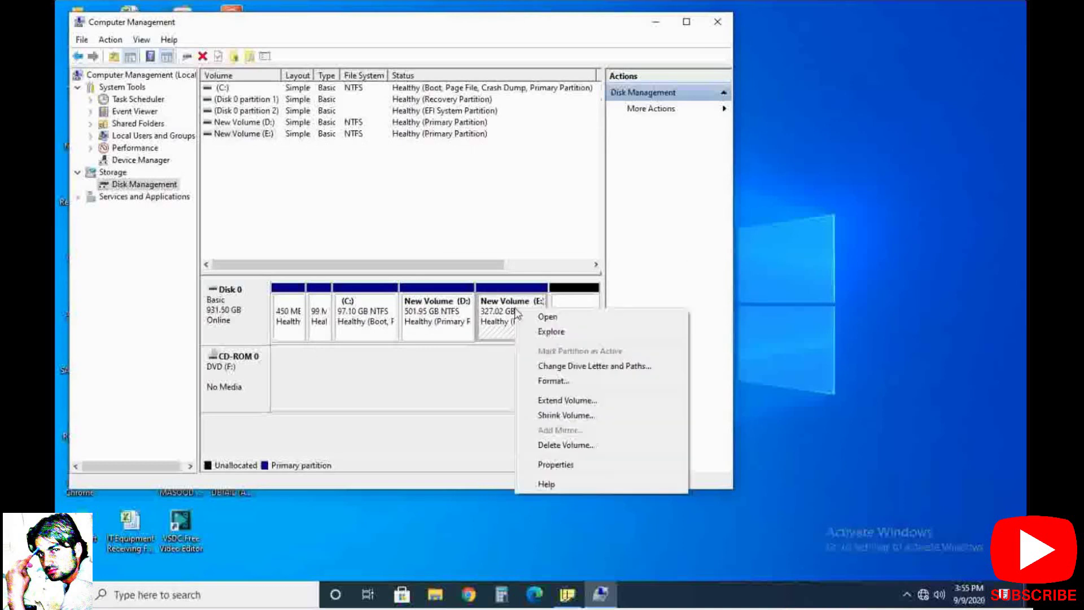
left_click(572, 401)
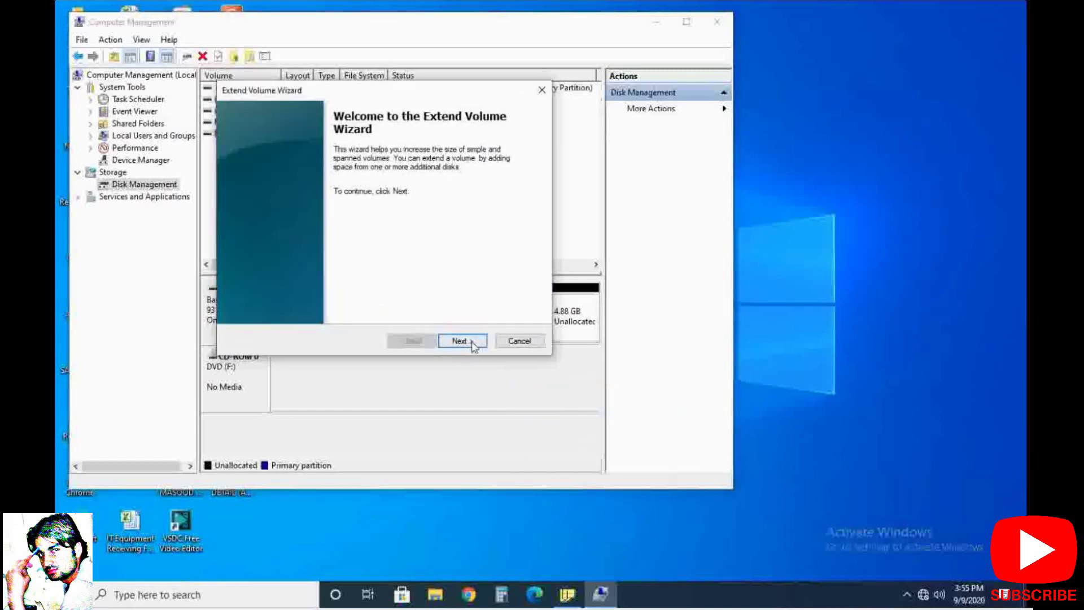
left_click(472, 342)
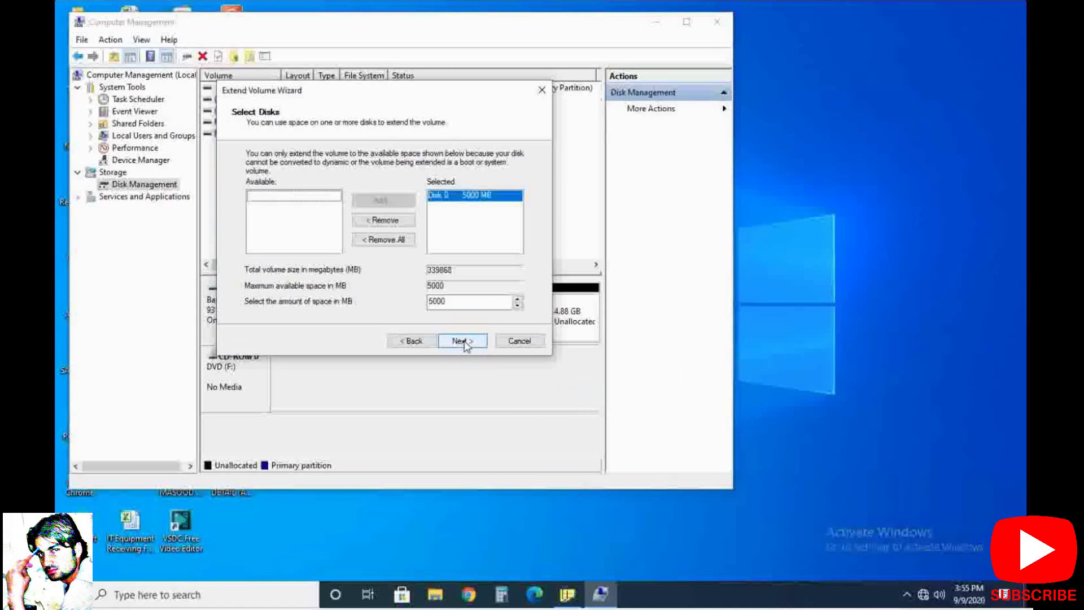
left_click(463, 340)
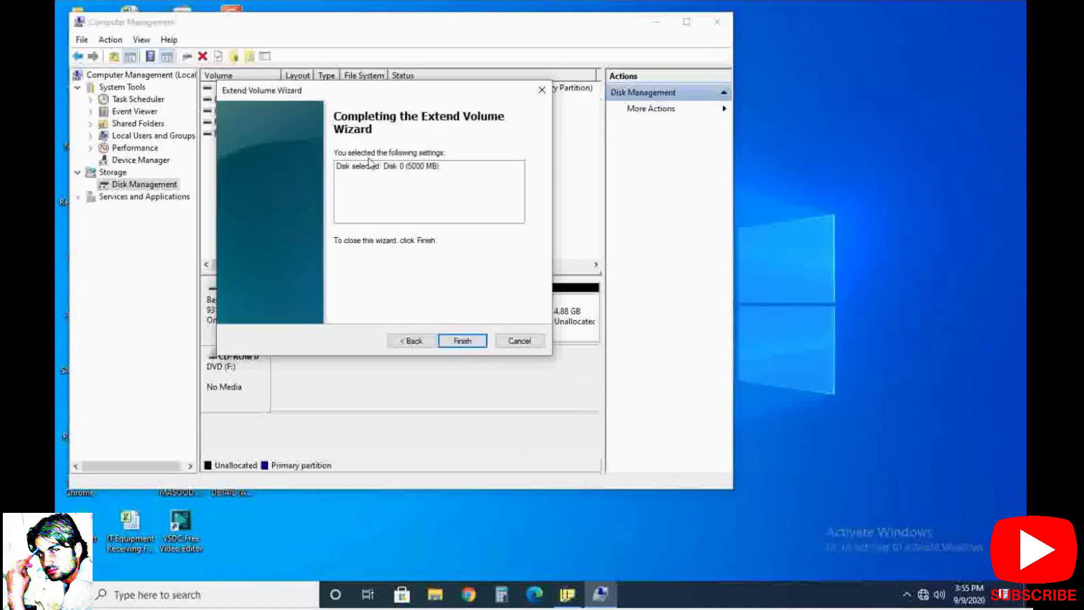
left_click(461, 341)
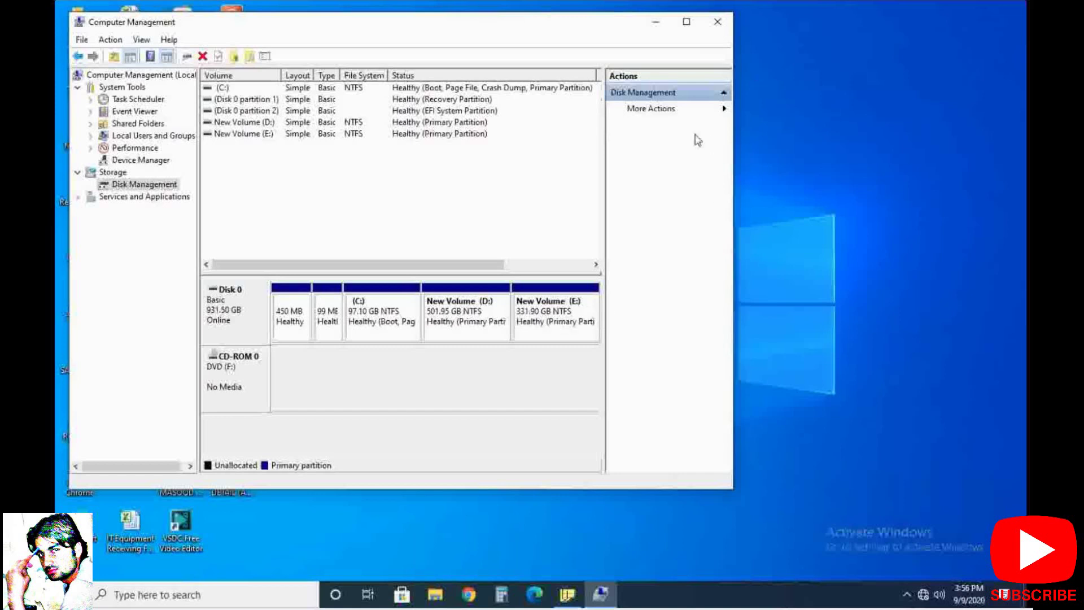
left_click(718, 22)
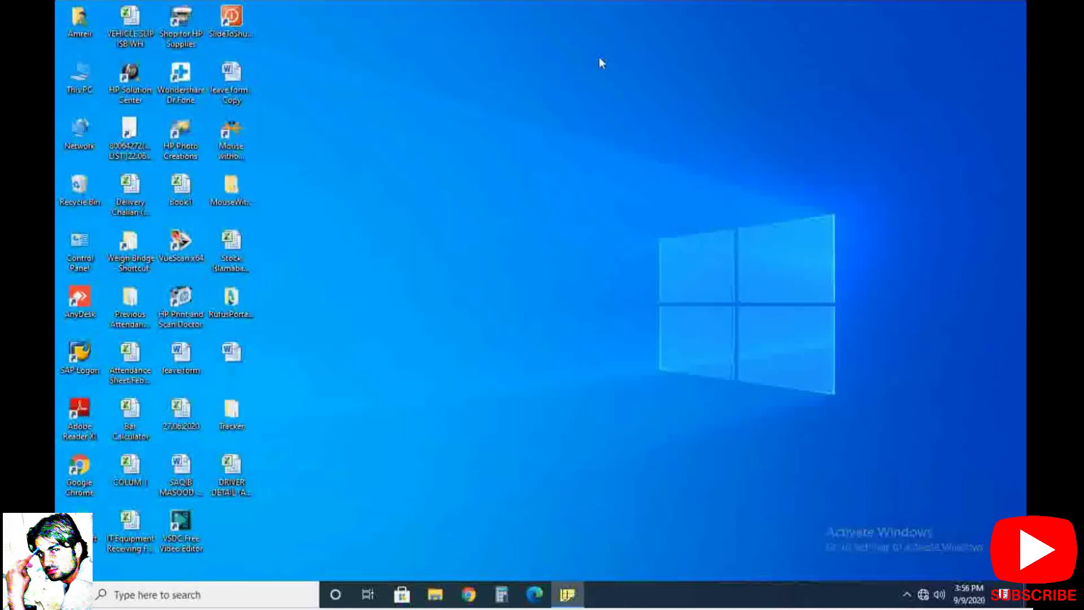
left_click(906, 594)
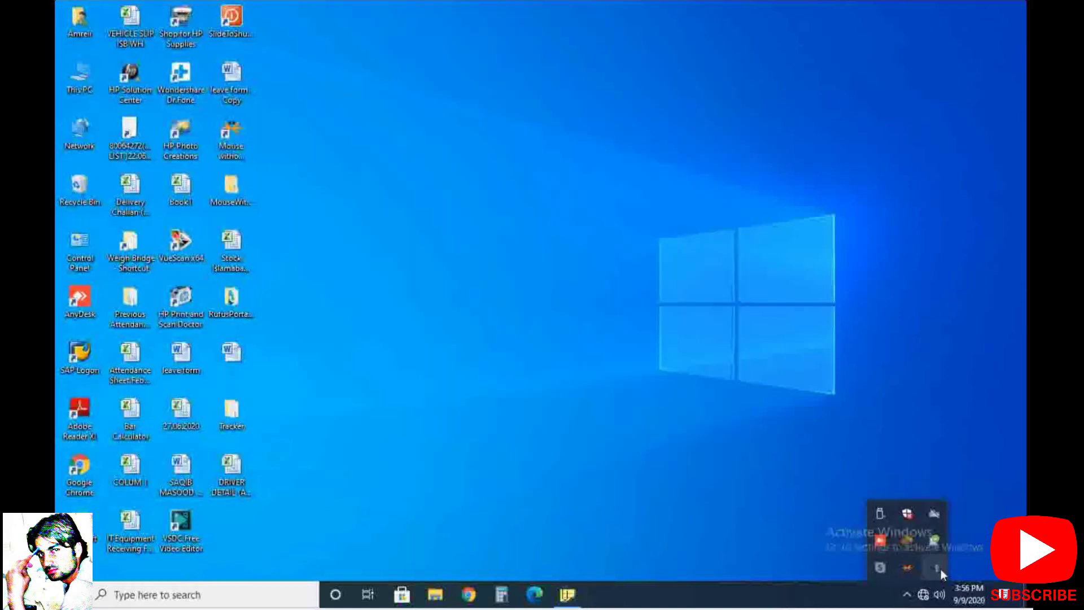